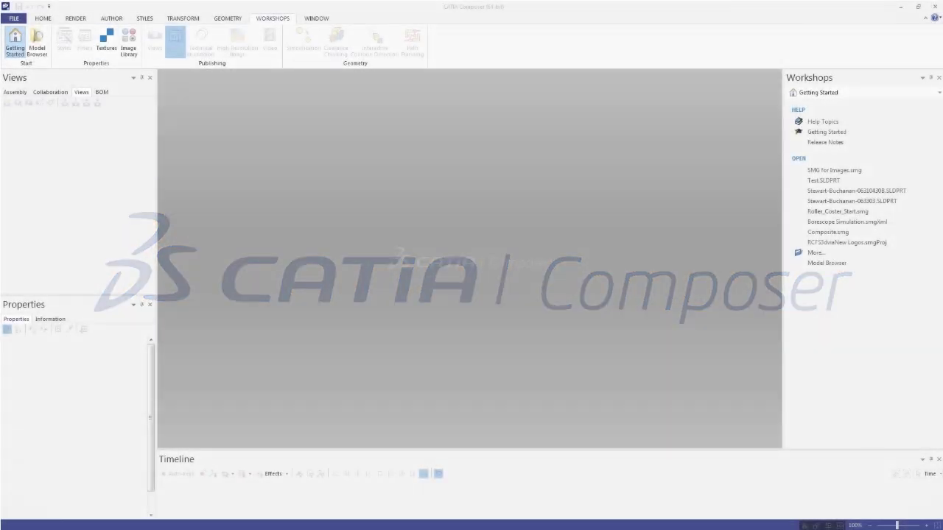
# Open the buggy model file SMG for Images.smg.
pyautogui.click(15, 18)
pyautogui.click(22, 57)
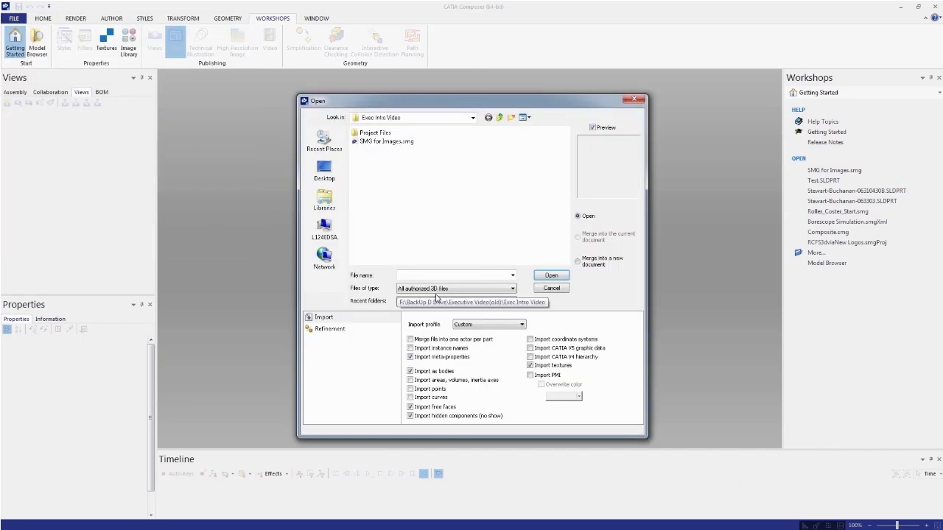
pyautogui.click(479, 288)
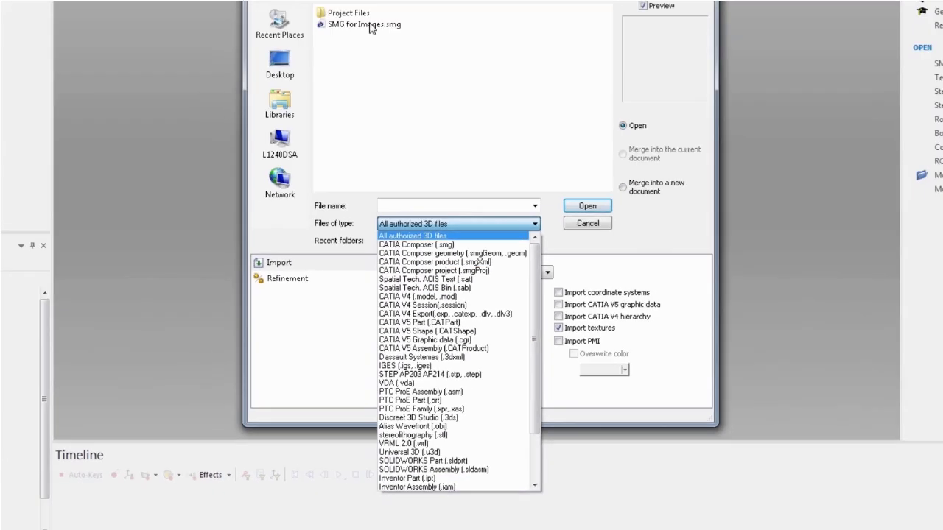
pyautogui.click(389, 92)
pyautogui.click(671, 44)
# Expand the assembly tree down to the engine group and select the wheels.
pyautogui.click(14, 92)
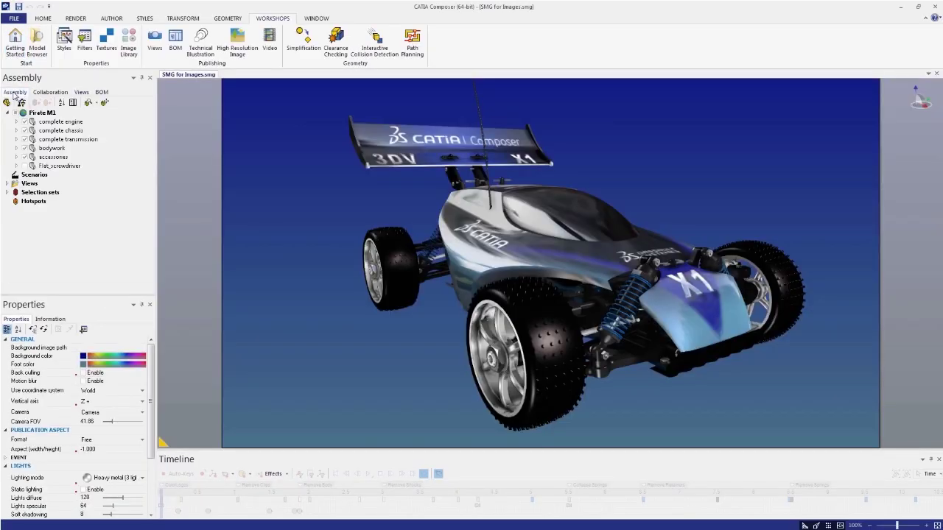
pyautogui.click(16, 121)
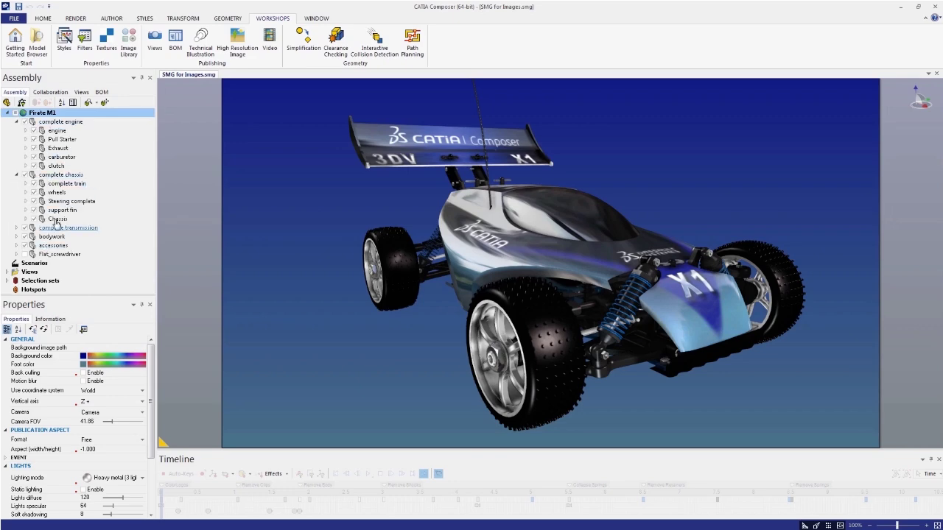
pyautogui.click(57, 193)
# Switch to the exploded differential view and drag the differential apart along its axis.
pyautogui.click(80, 92)
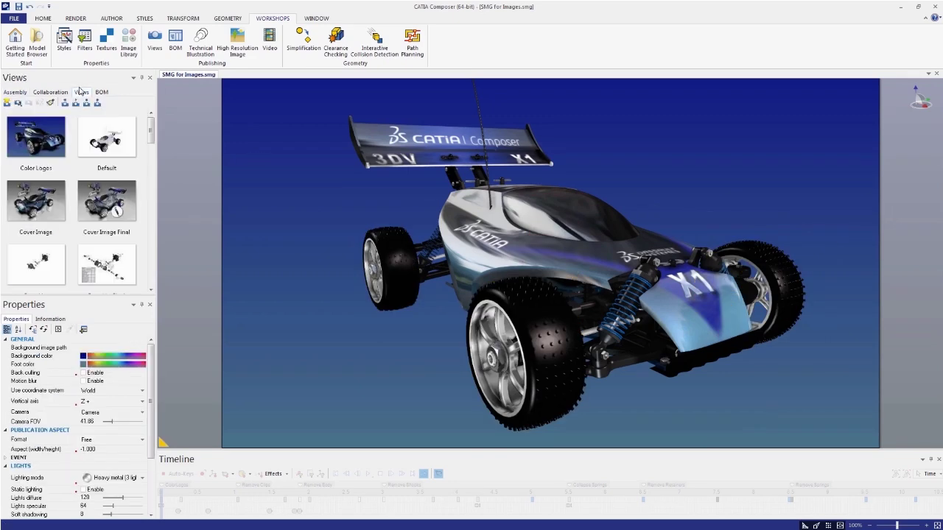
pyautogui.click(26, 271)
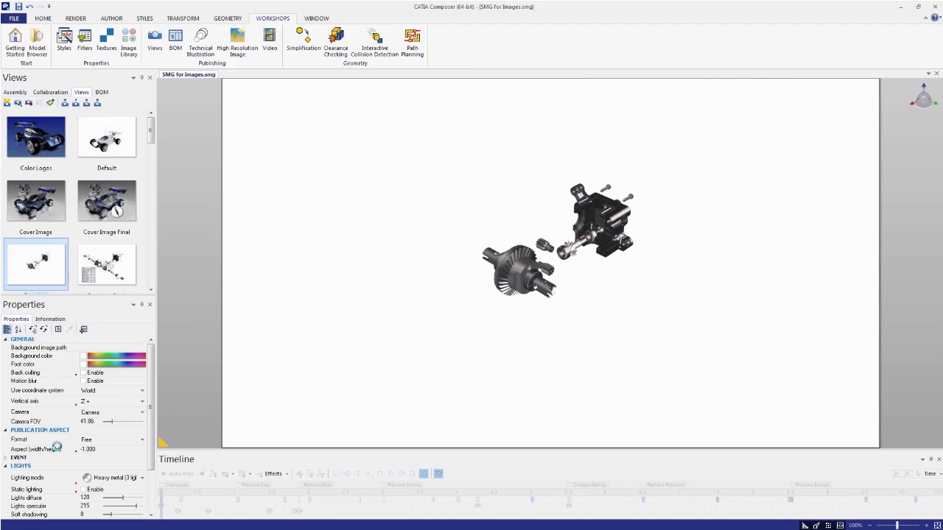
pyautogui.click(500, 283)
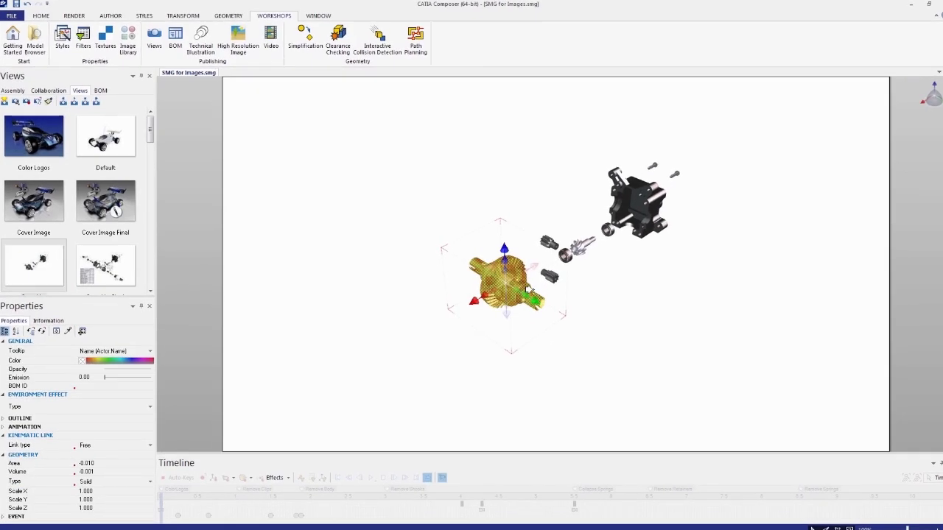
pyautogui.moveTo(515, 295); pyautogui.dragTo(601, 343)
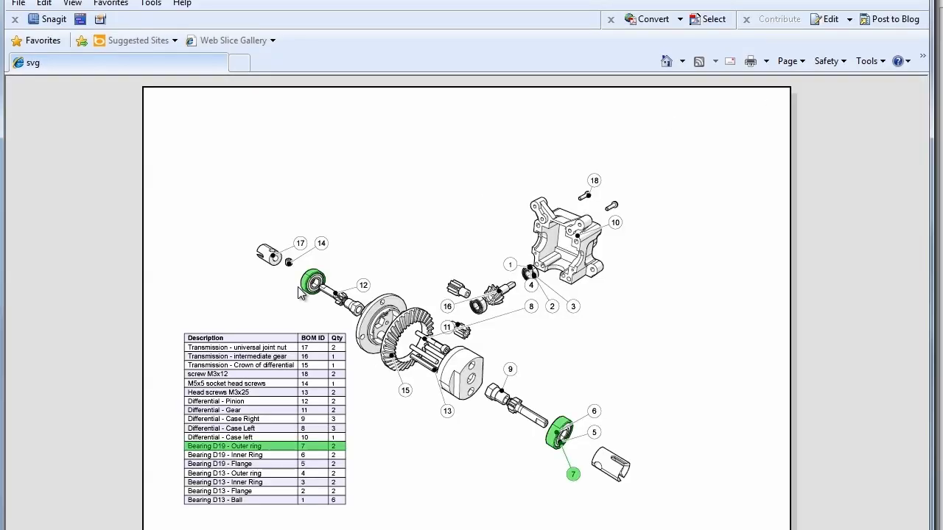
# Click a part in the exported SVG illustration to highlight its BOM table entry.
pyautogui.click(419, 326)
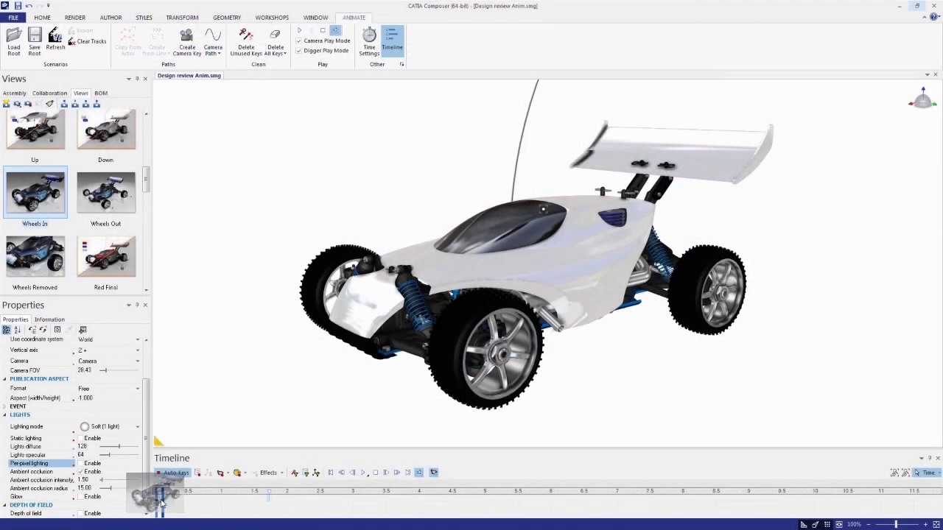
# Key the Default view at the start and the Wheels Removed view near 4 s.
pyautogui.moveTo(162, 503); pyautogui.dragTo(159, 504)
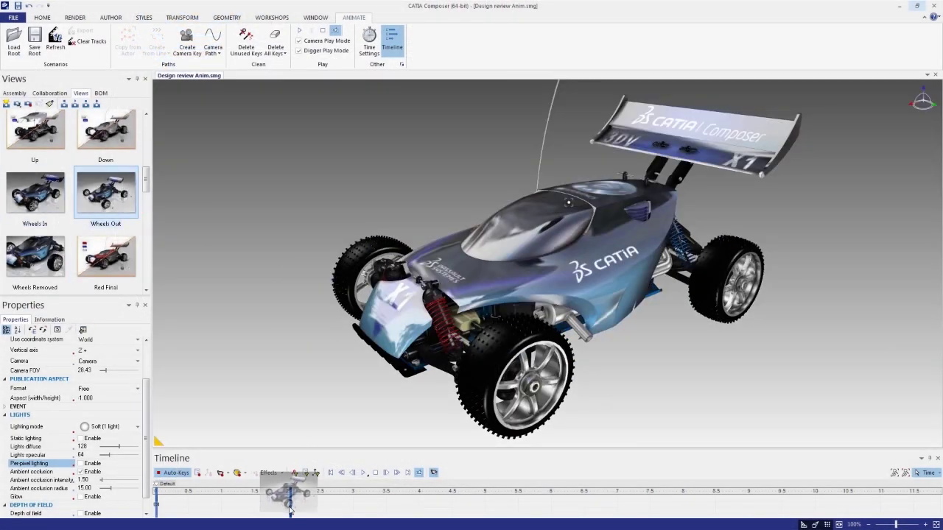
pyautogui.click(42, 272)
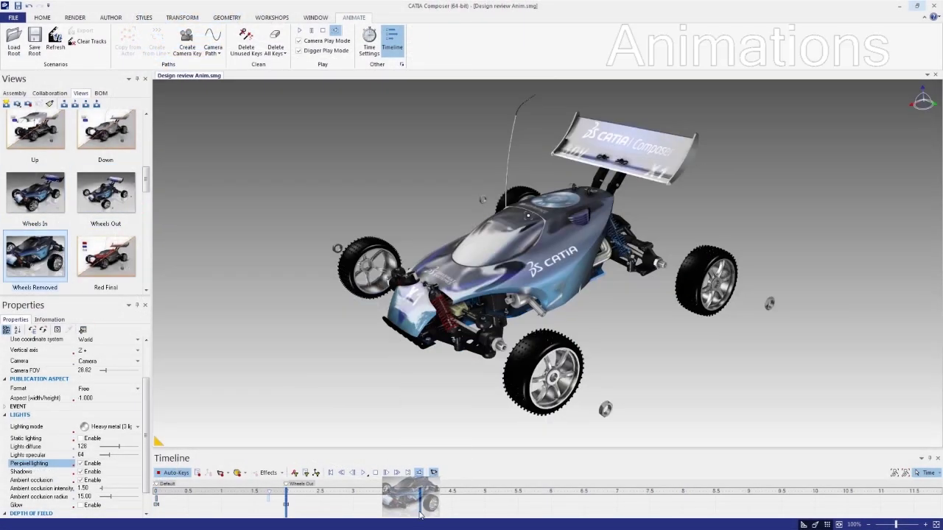
pyautogui.moveTo(422, 516); pyautogui.dragTo(421, 506)
# Scrub the animation to about 3.6 s and replay the wheels-off close-up.
pyautogui.moveTo(180, 511); pyautogui.dragTo(420, 508)
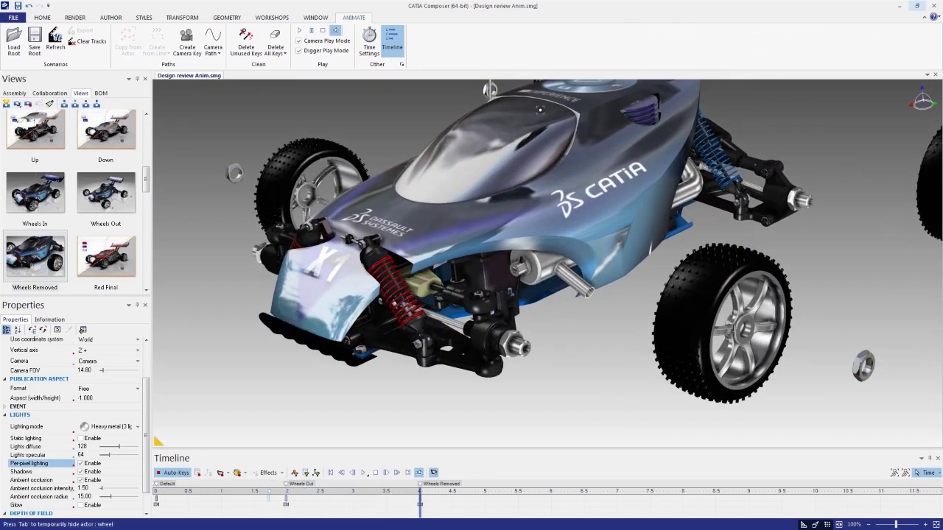
pyautogui.click(737, 330)
pyautogui.click(422, 498)
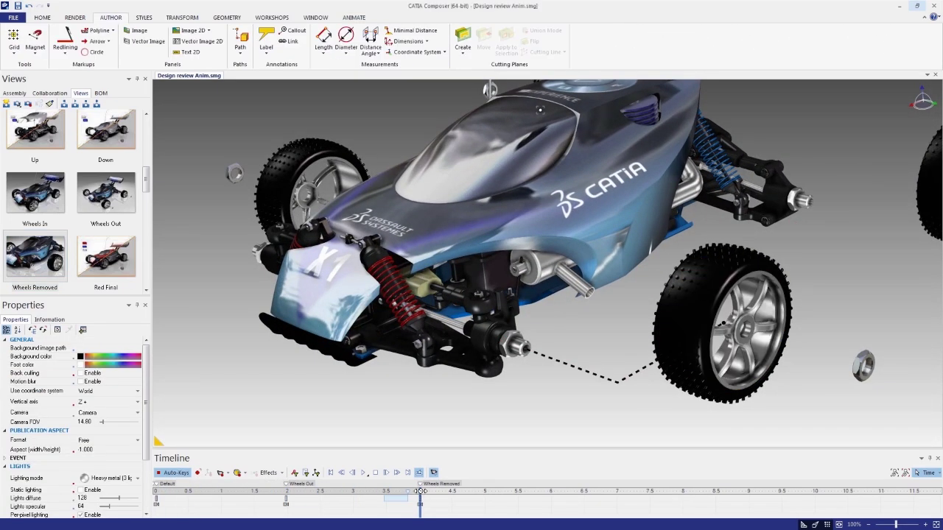
pyautogui.moveTo(420, 492)
pyautogui.mouseDown()
pyautogui.moveTo(199, 492)
pyautogui.moveTo(406, 491)
pyautogui.mouseUp()
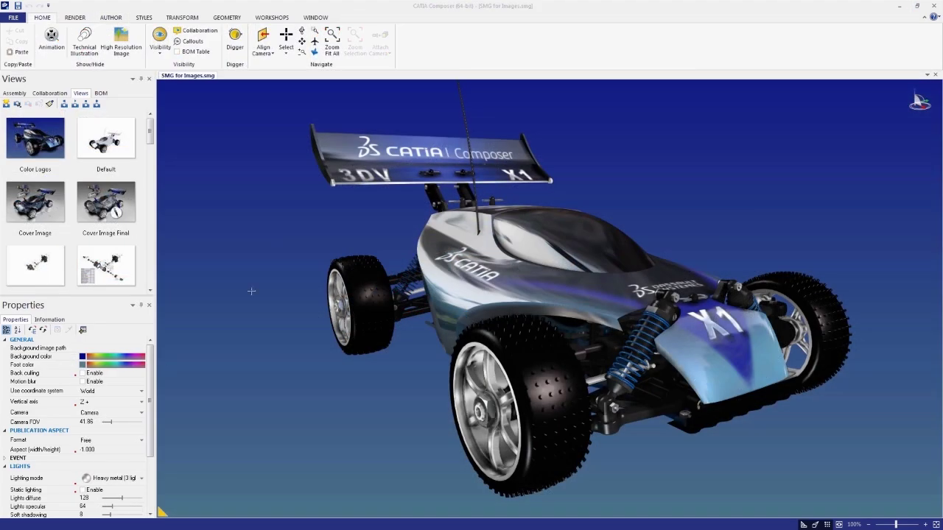
# Bring up the File menu's publish options for embedding the buggy in PowerPoint.
pyautogui.click(13, 17)
pyautogui.moveTo(29, 184)
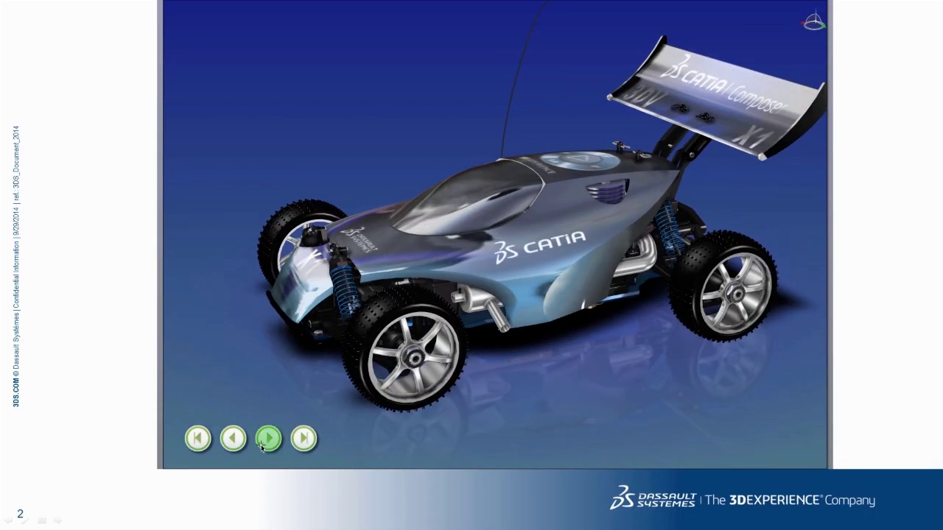
# Advance the embedded buggy model on the slide to its next saved view.
pyautogui.click(269, 438)
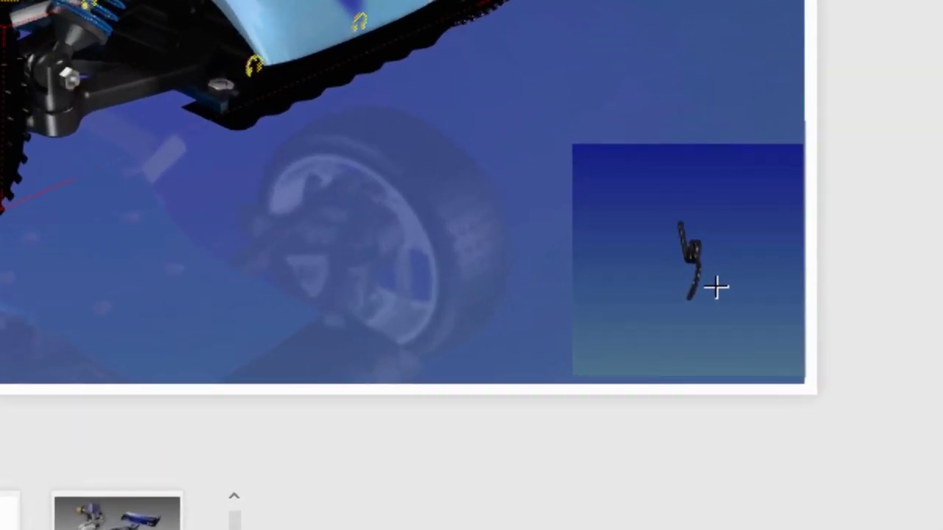
# Highlight Clutch - Spring from the BOM table, then show the Parts List Final view.
pyautogui.rightClick(549, 192)
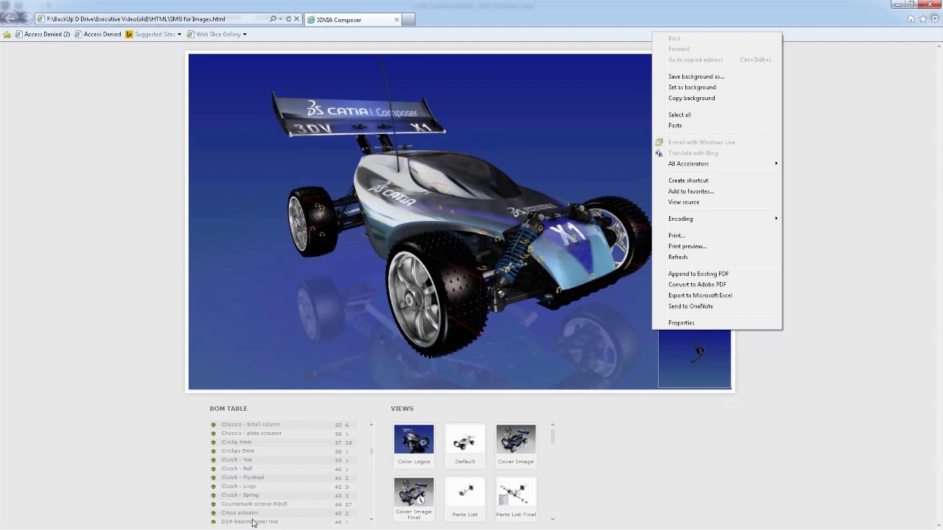
pyautogui.click(263, 497)
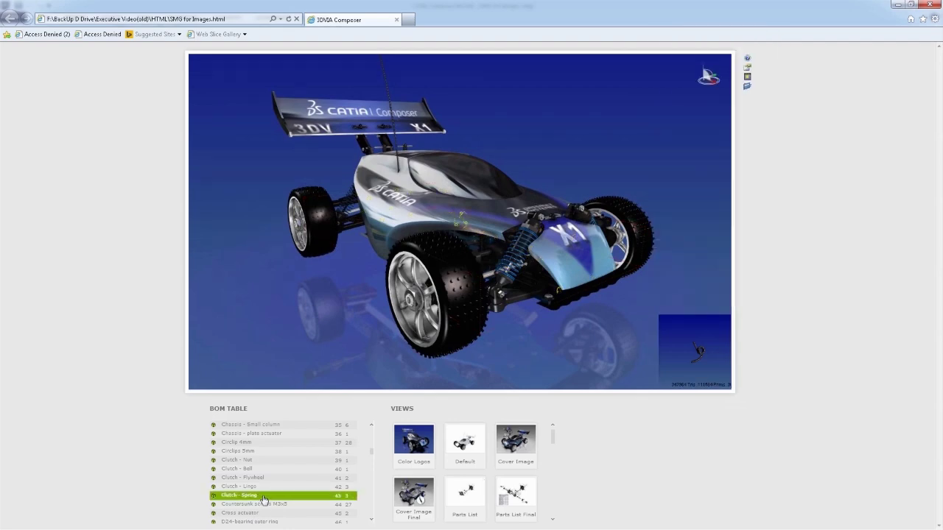
pyautogui.click(514, 499)
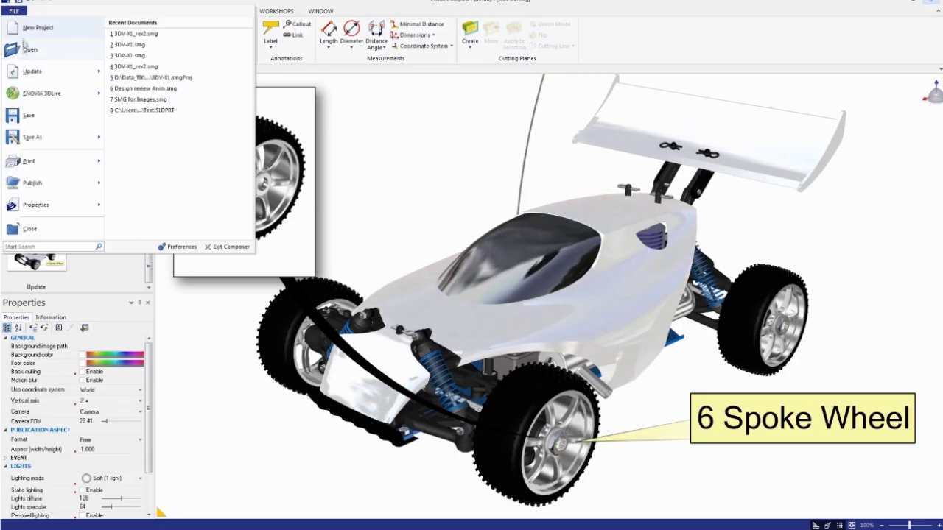
# Update from the revised Composer document, then refresh the Update view with the 8-spoke wheels.
pyautogui.click(179, 50)
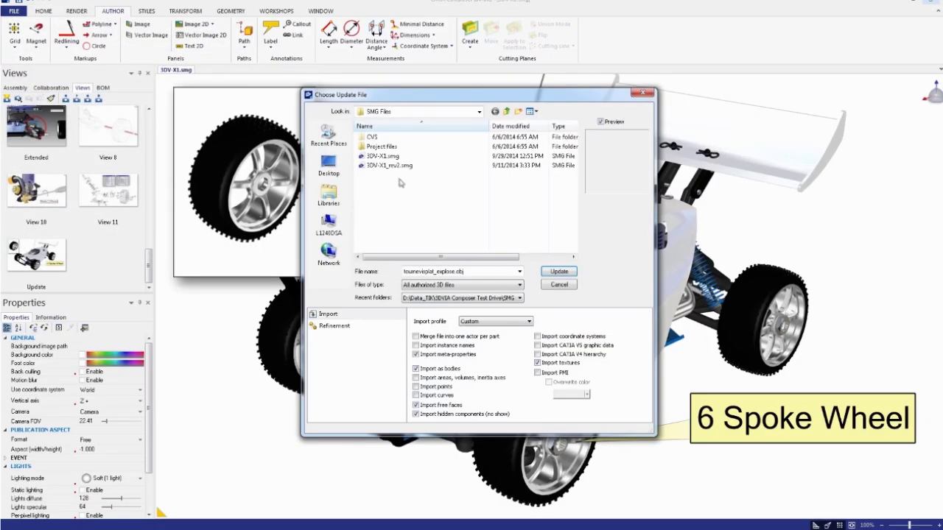
pyautogui.click(561, 273)
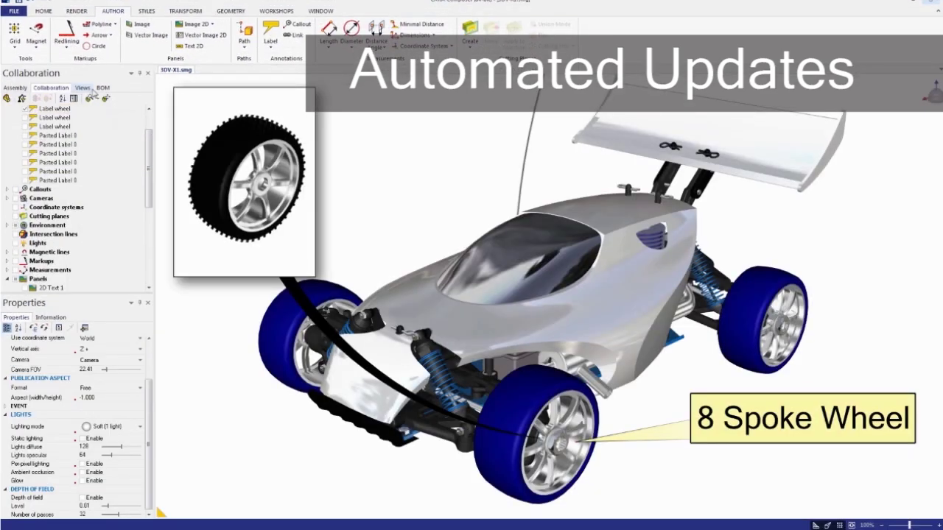
pyautogui.click(84, 88)
pyautogui.rightClick(46, 247)
pyautogui.click(77, 255)
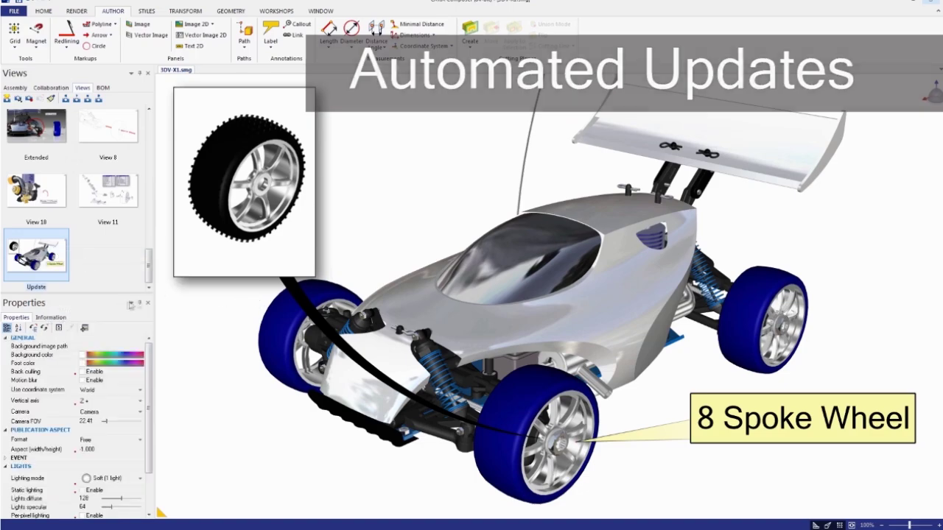